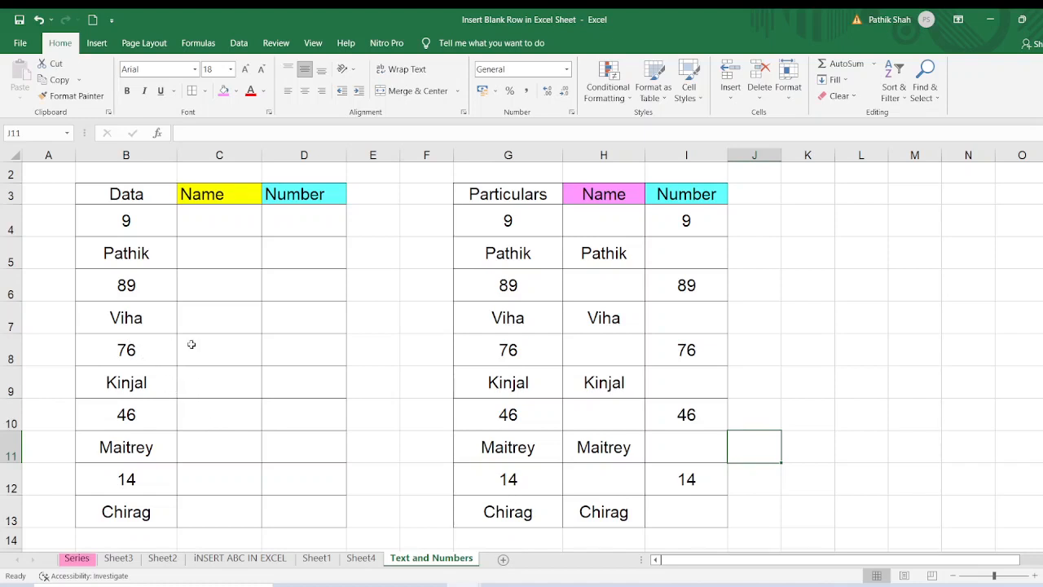
Review the mixed Data column and the example Number column before building the formulas.
click(142, 221)
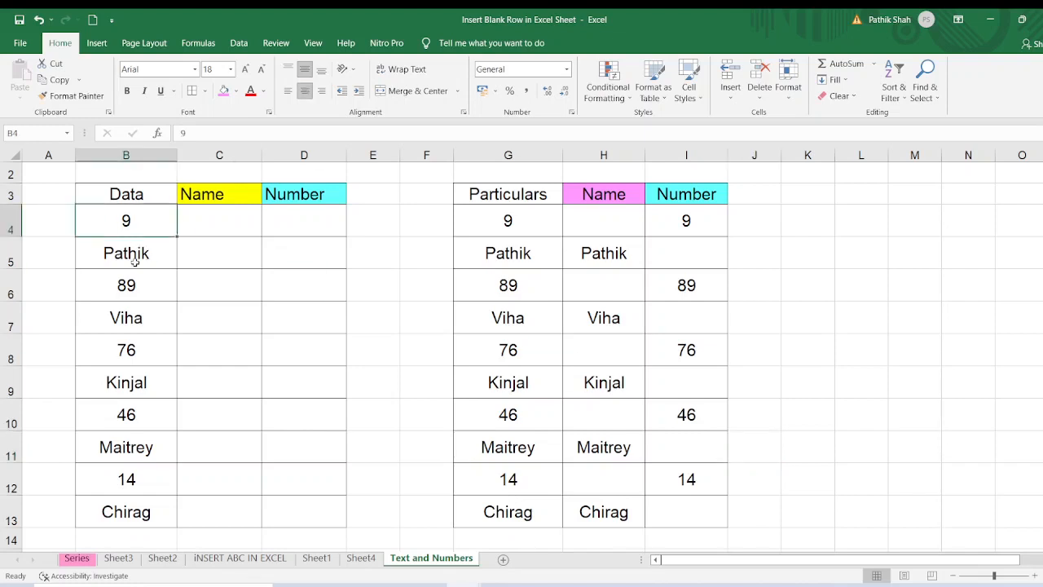
click(134, 262)
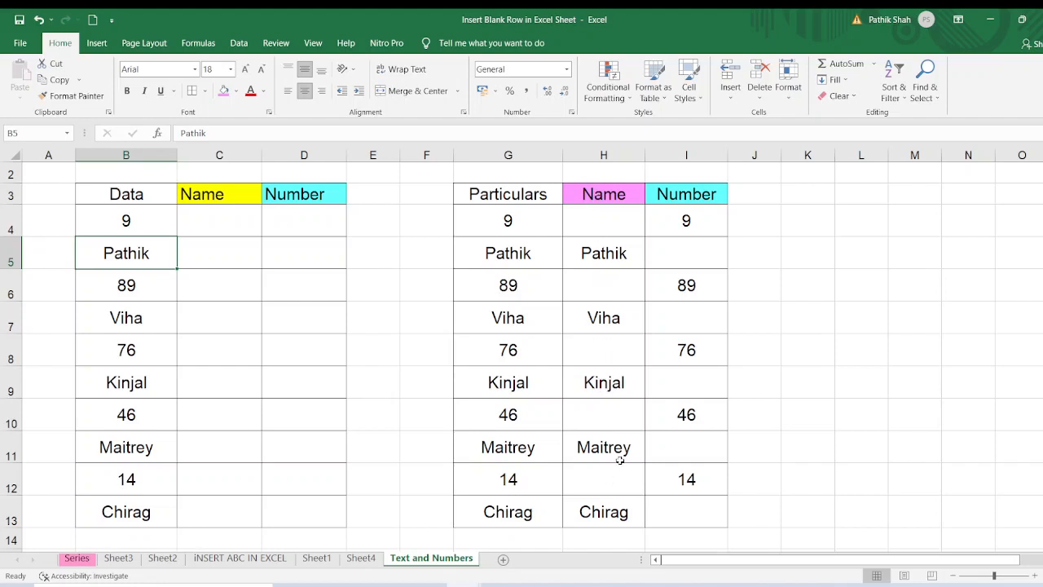
drag(687, 194, 688, 483)
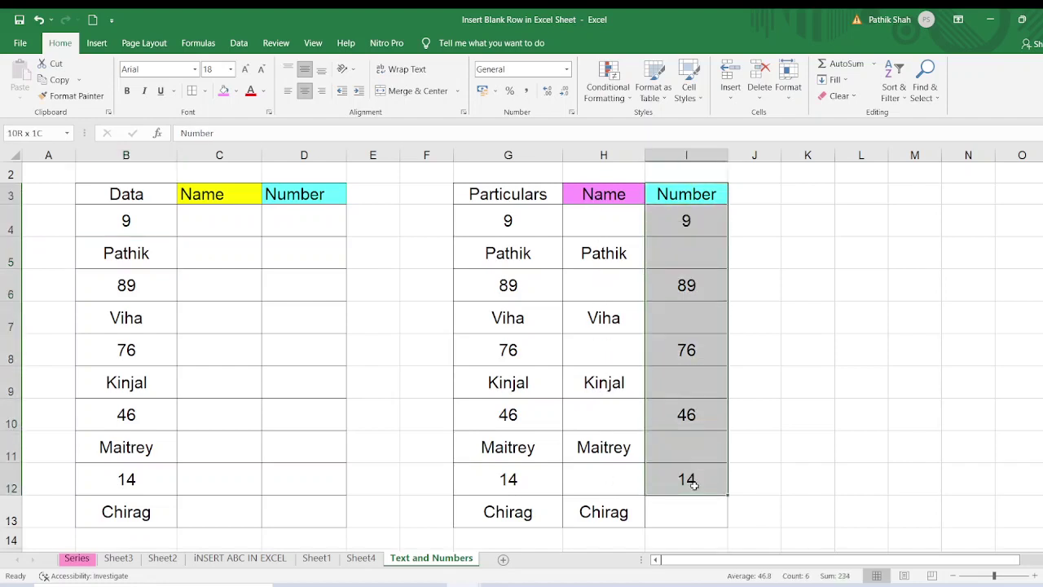
click(757, 414)
click(366, 269)
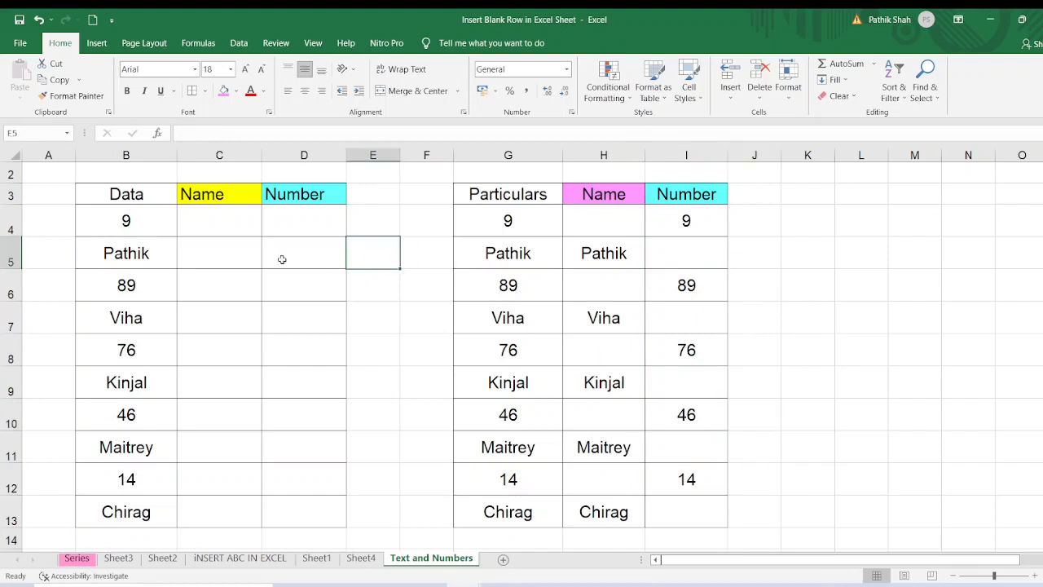
Enter =+T(B4) in C4 and fill it down to C13 so only the names appear.
click(228, 223)
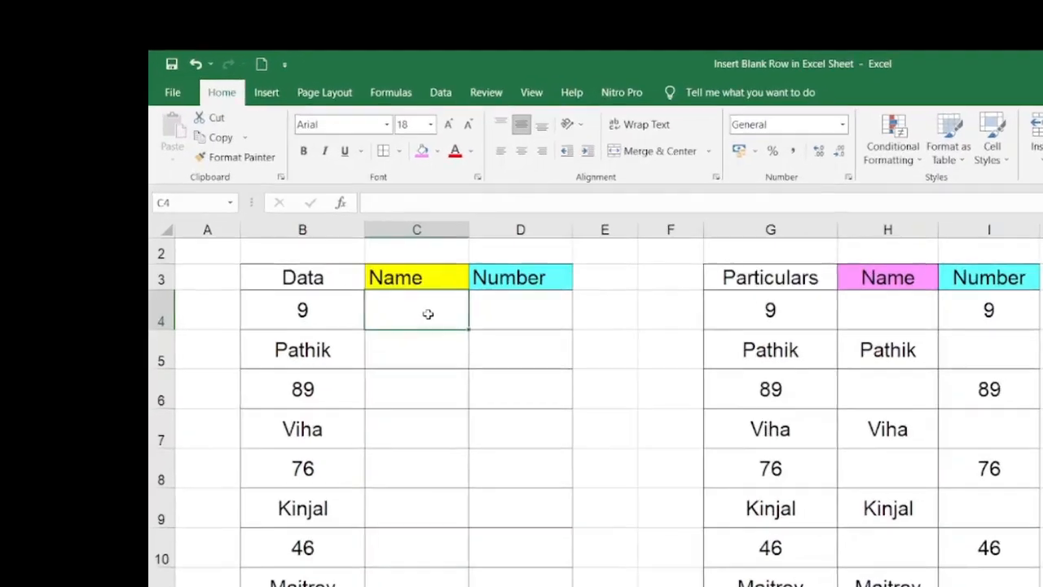
text(+)
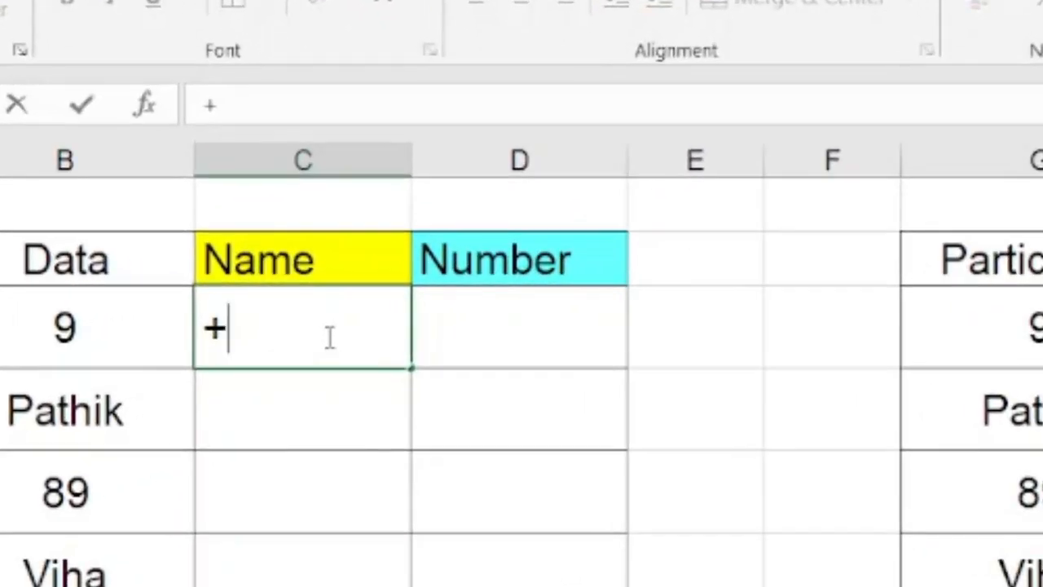
text(t)
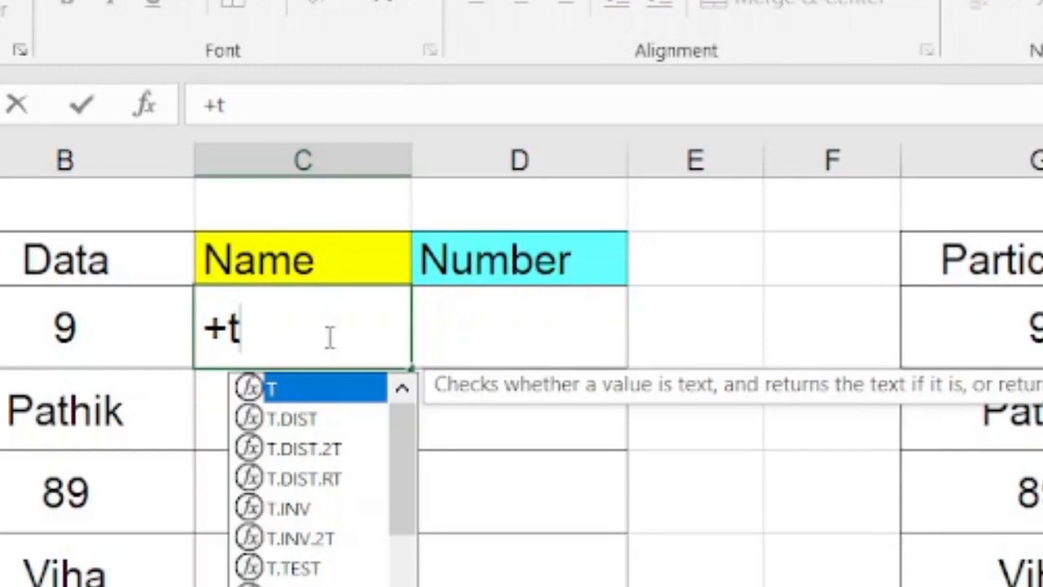
text(()
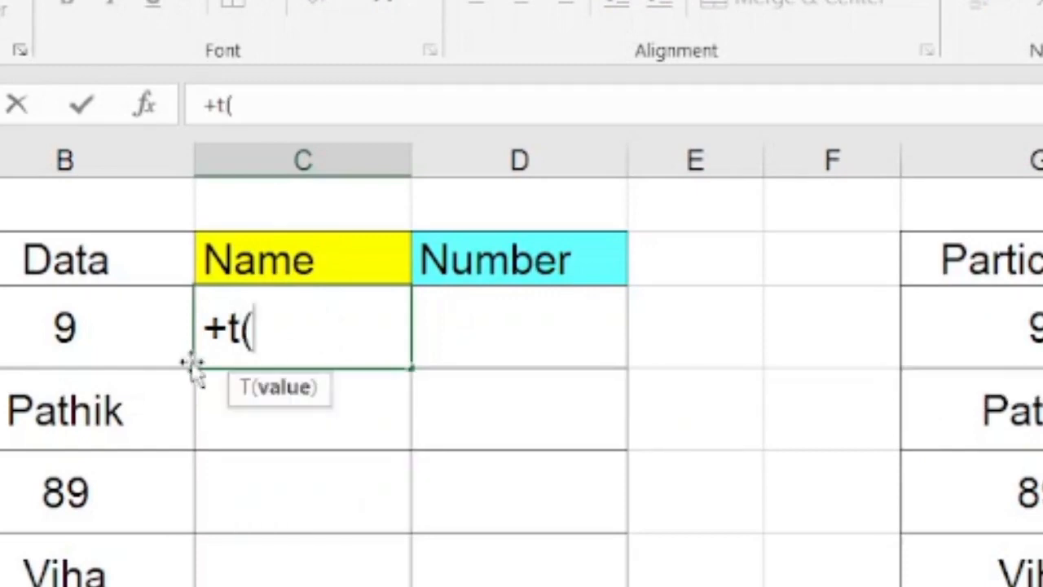
click(101, 340)
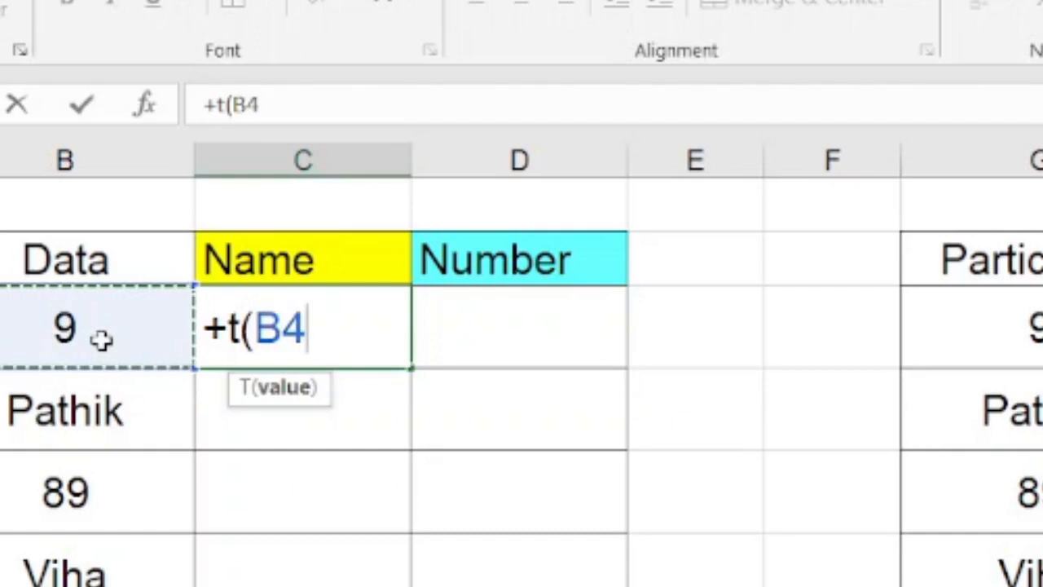
text())
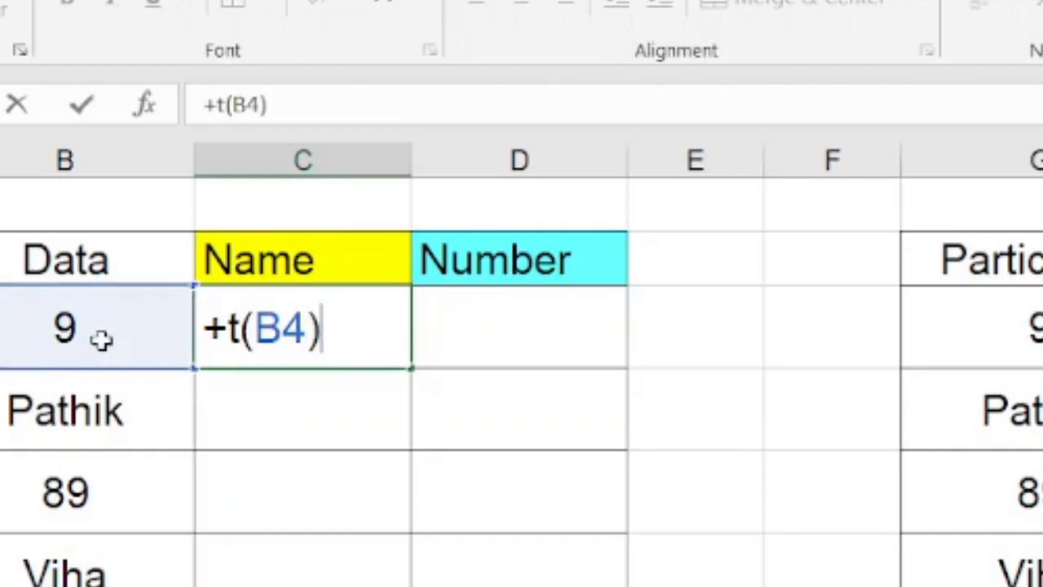
key(Return)
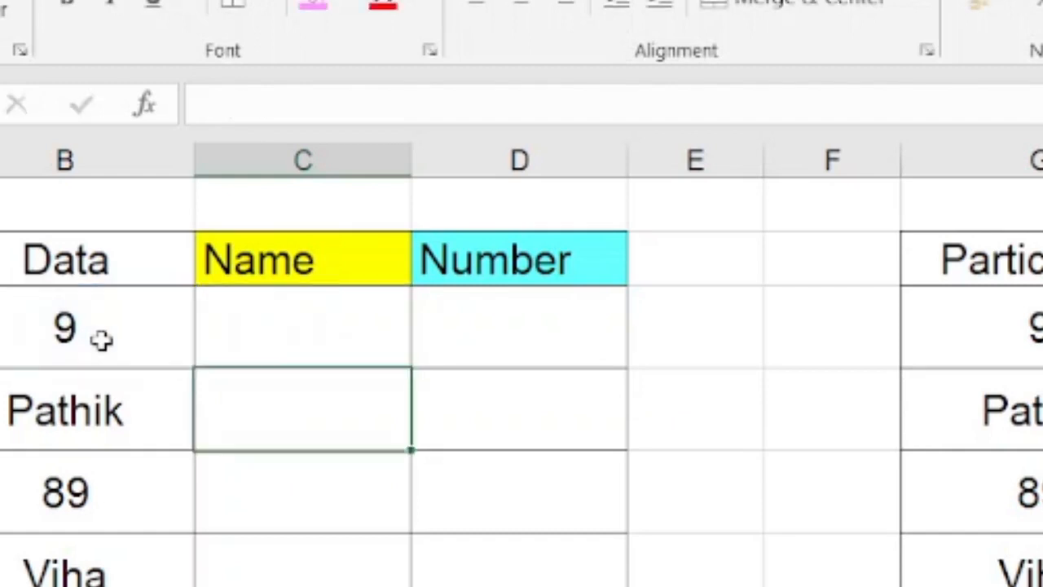
key(Up)
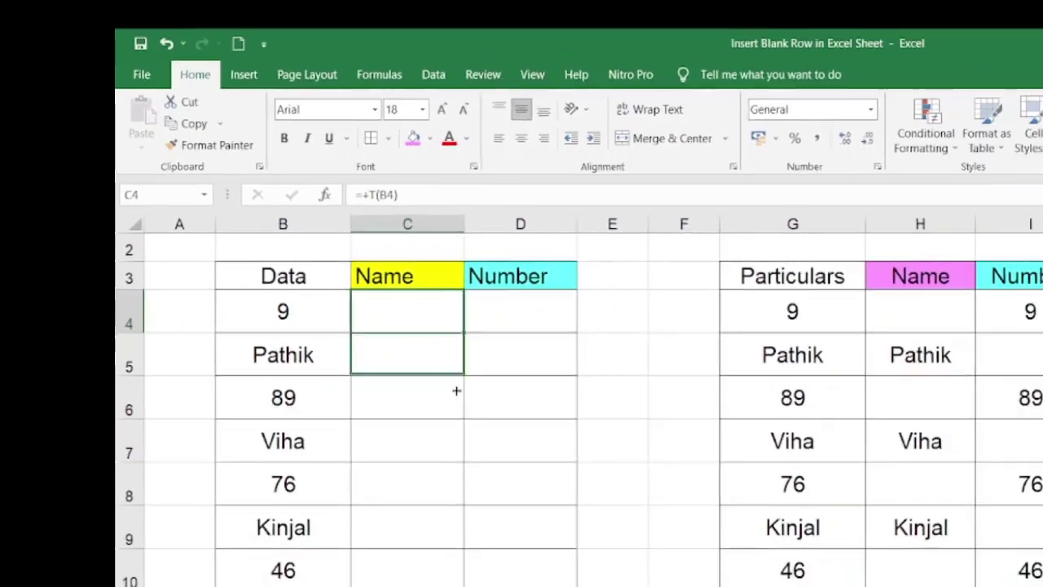
drag(446, 342, 252, 522)
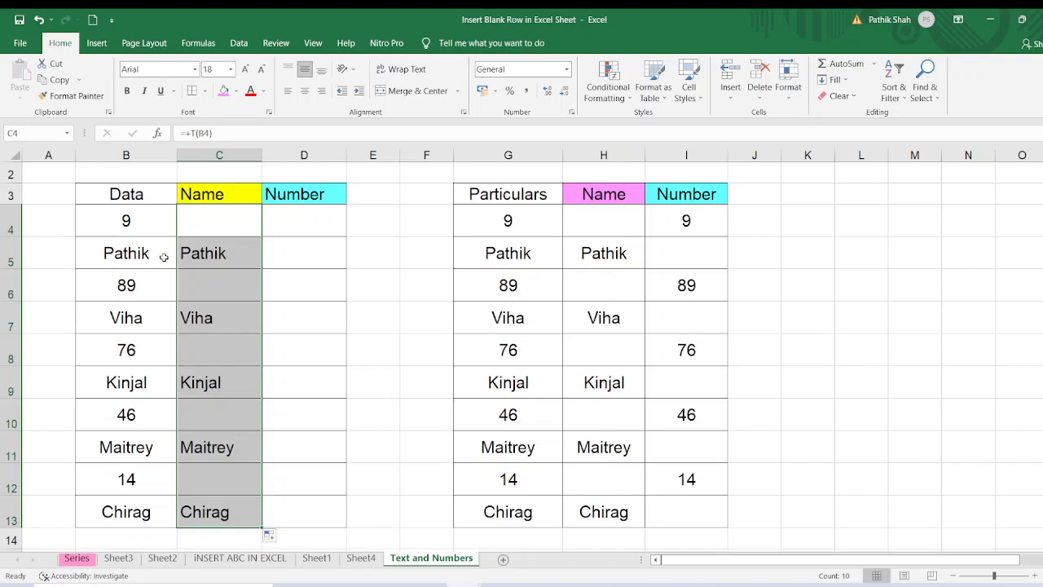
click(206, 254)
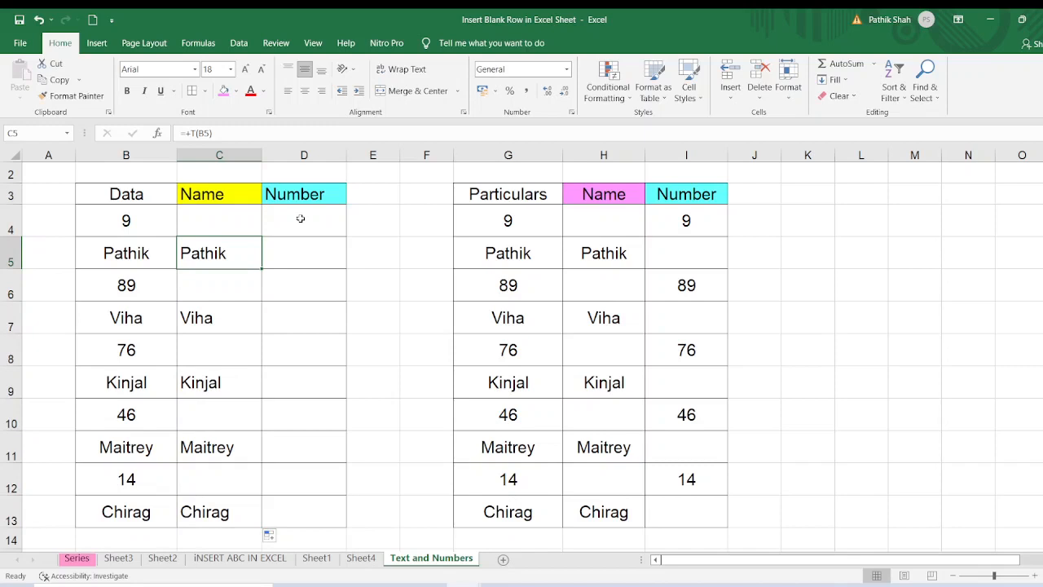
Enter =+N(B4) in D4 and fill it down to D13 so numbers appear and names give 0.
click(301, 218)
text(+)
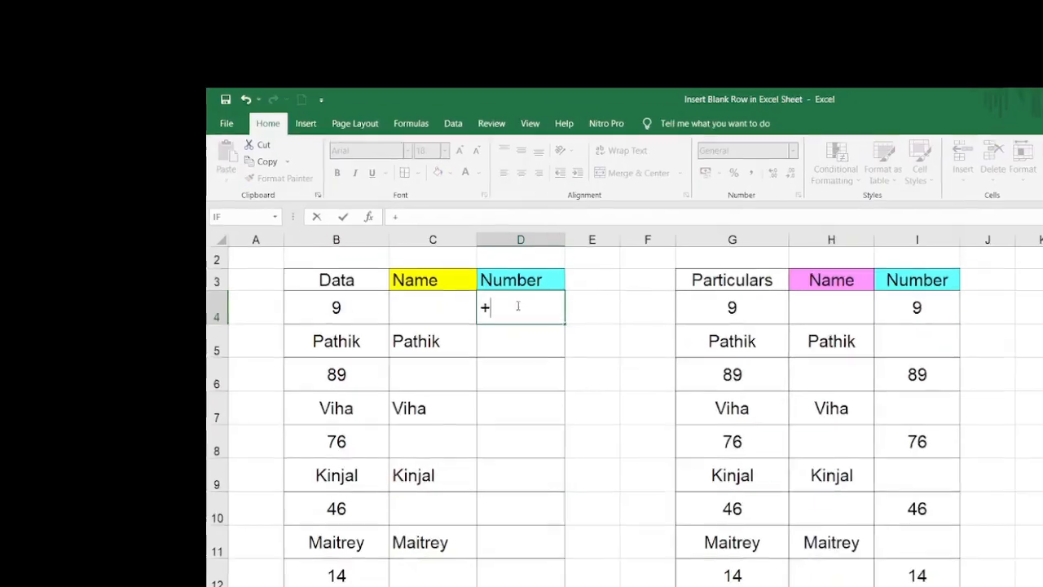
text(n)
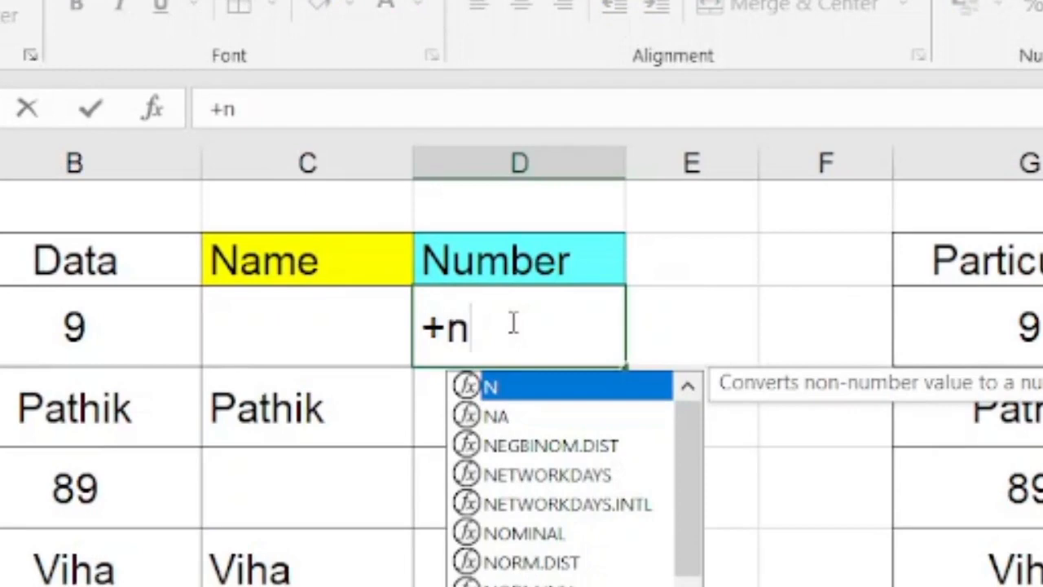
text(()
key(Left)
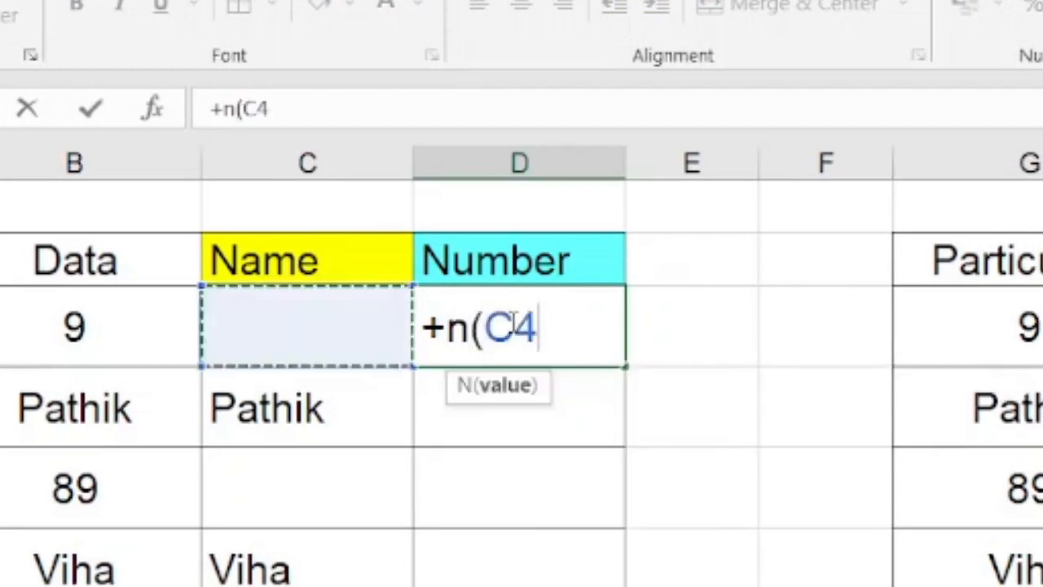
key(Left)
key(Left)
key(Right)
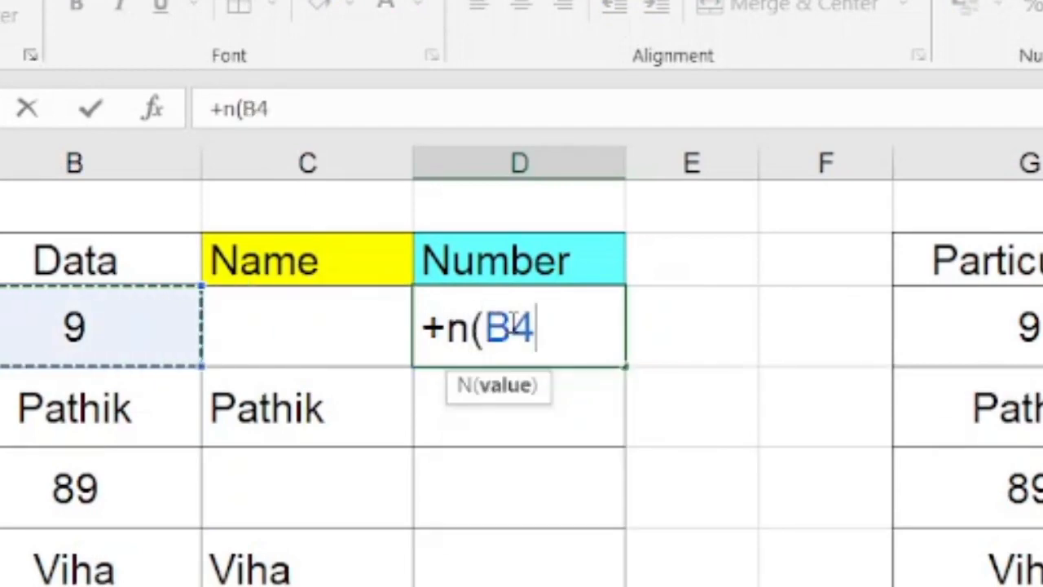
text())
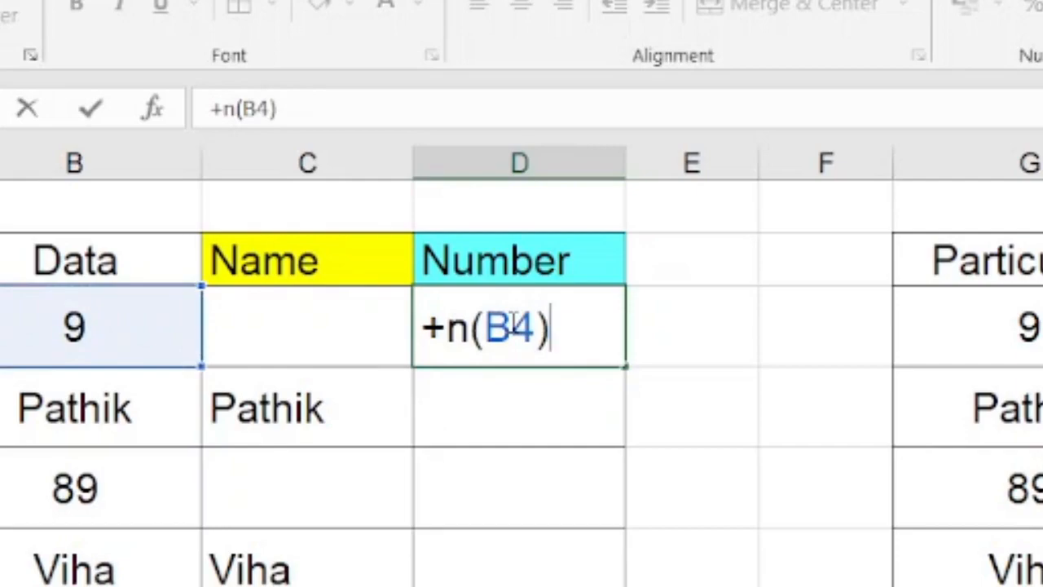
key(Return)
click(510, 322)
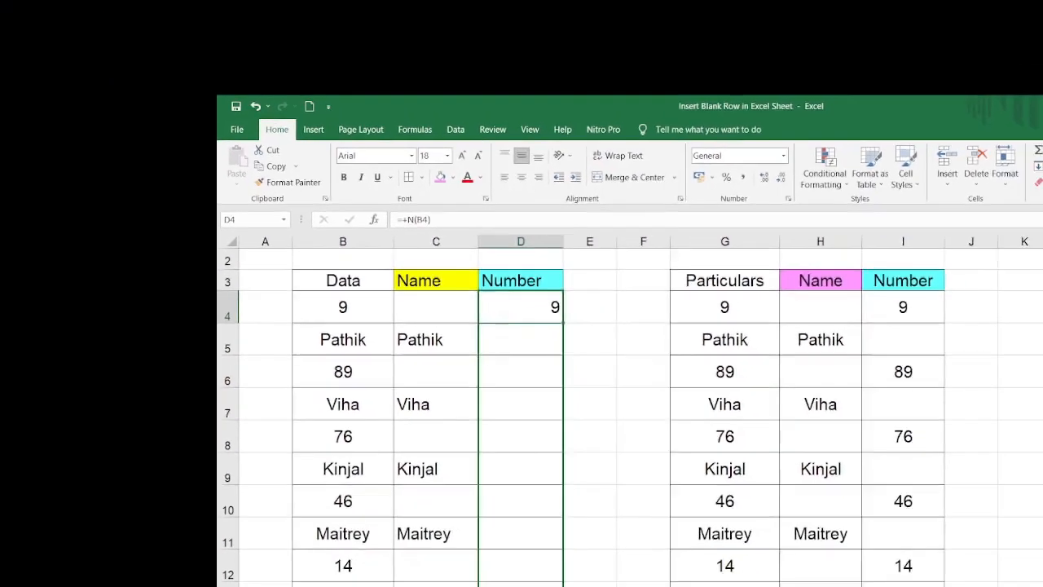
drag(625, 374, 342, 519)
click(422, 365)
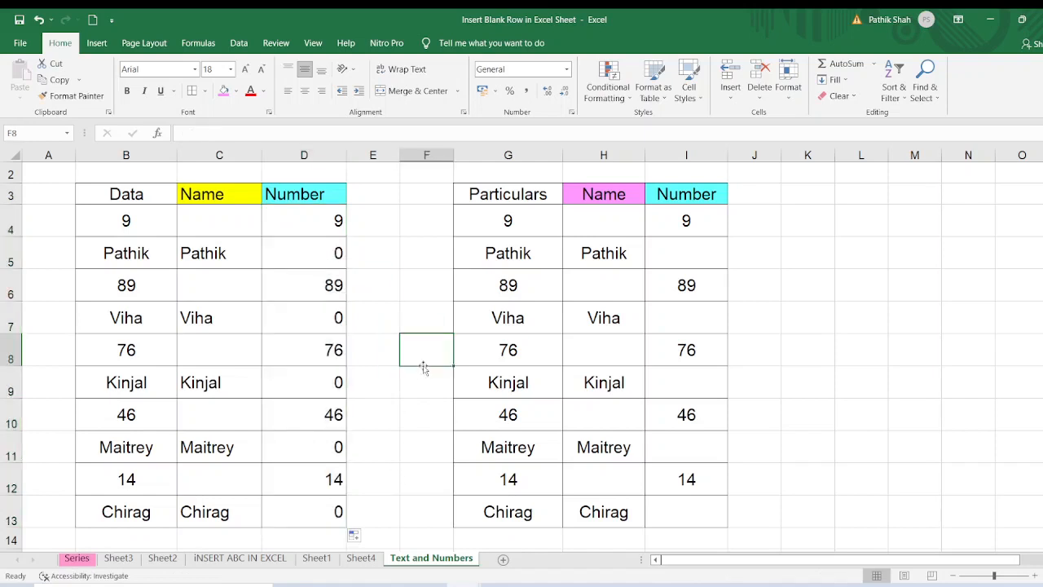
Check the zero results beside Pathik, Viha, Kinjal and Maitrey in the Number column.
click(305, 249)
click(314, 316)
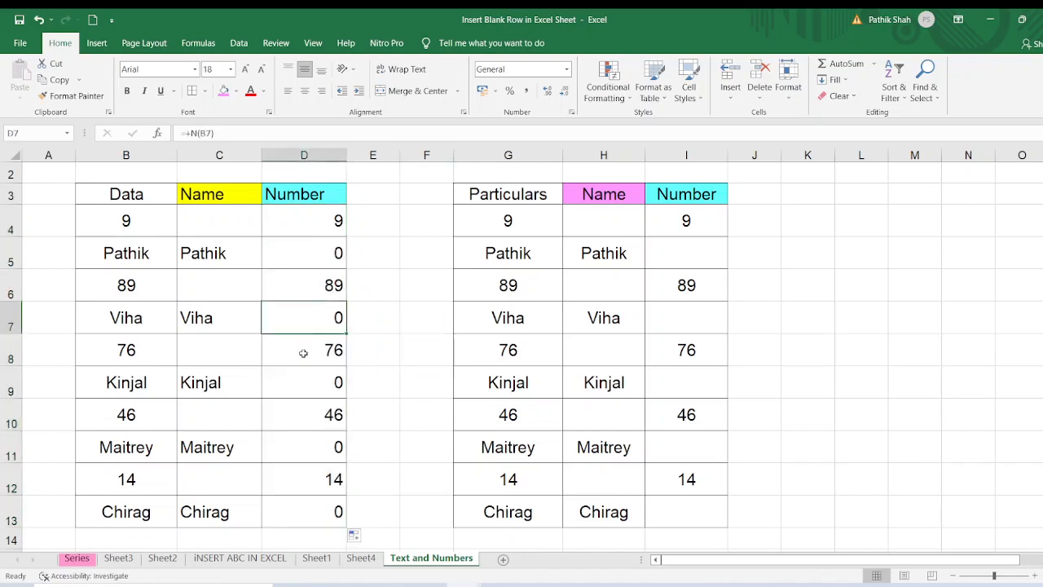
click(306, 379)
click(313, 448)
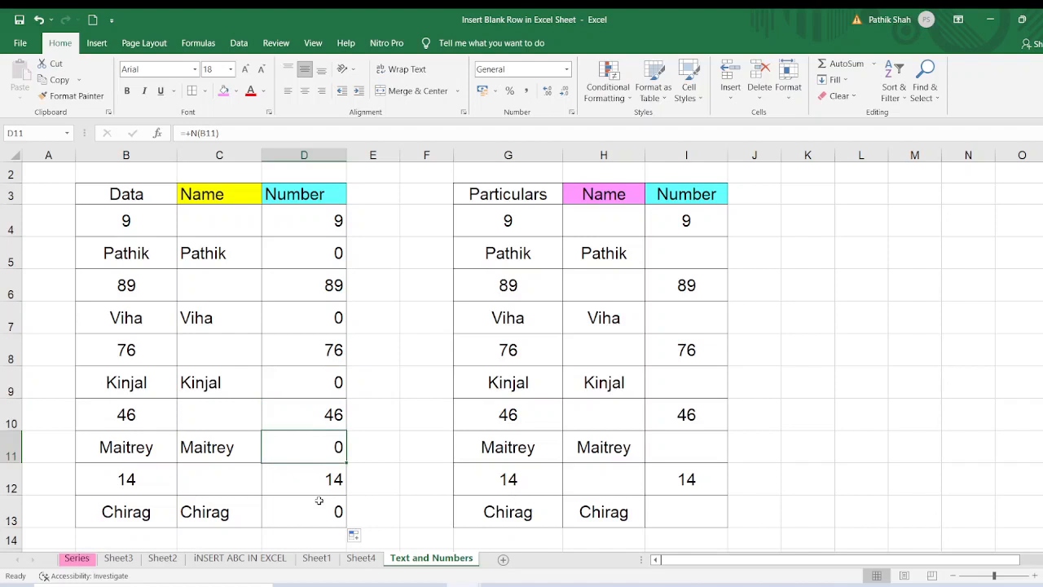
click(316, 245)
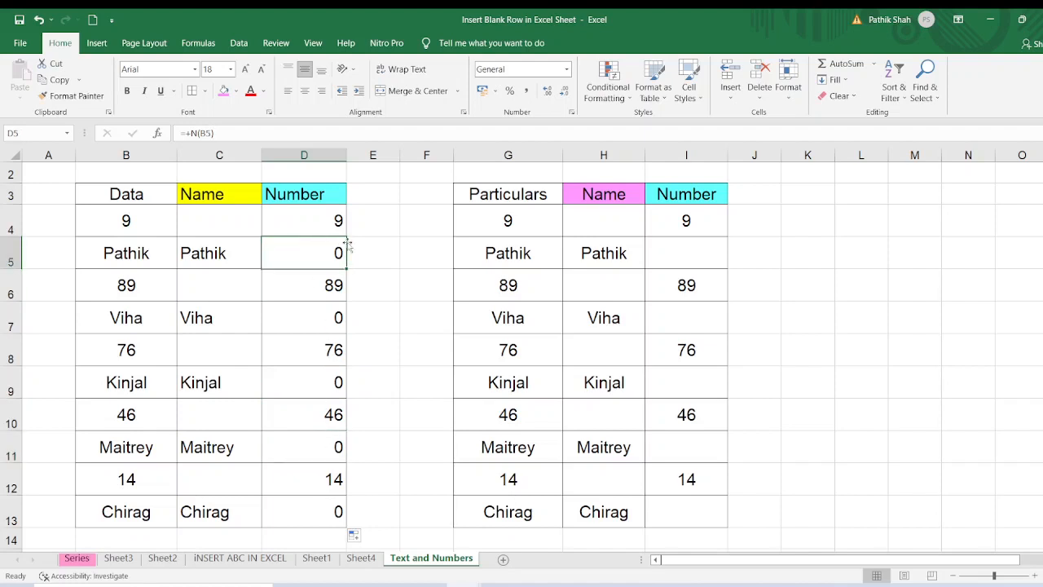
click(382, 230)
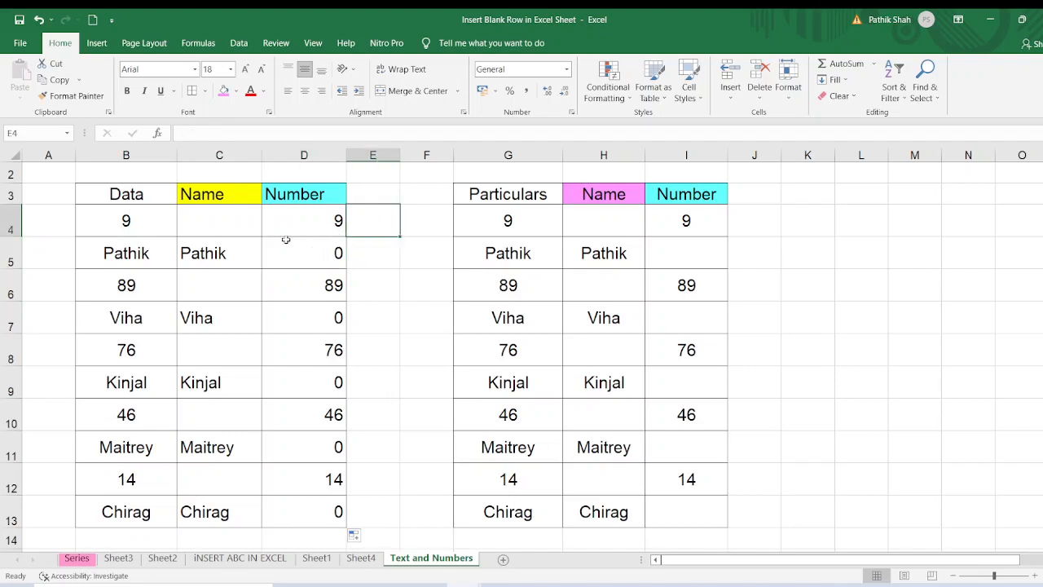
Go through File to the Excel Options dialog.
click(20, 43)
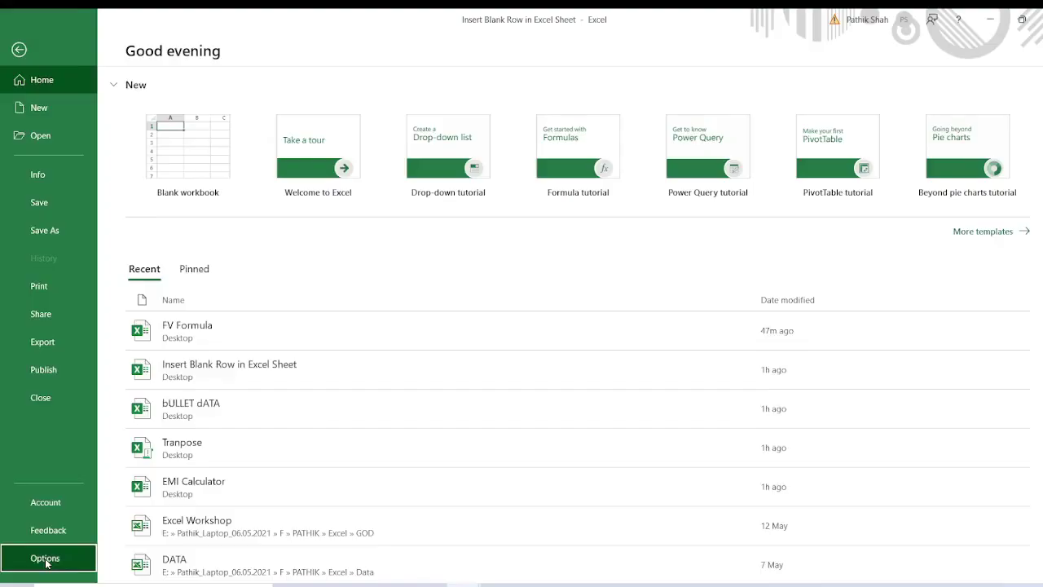
click(54, 554)
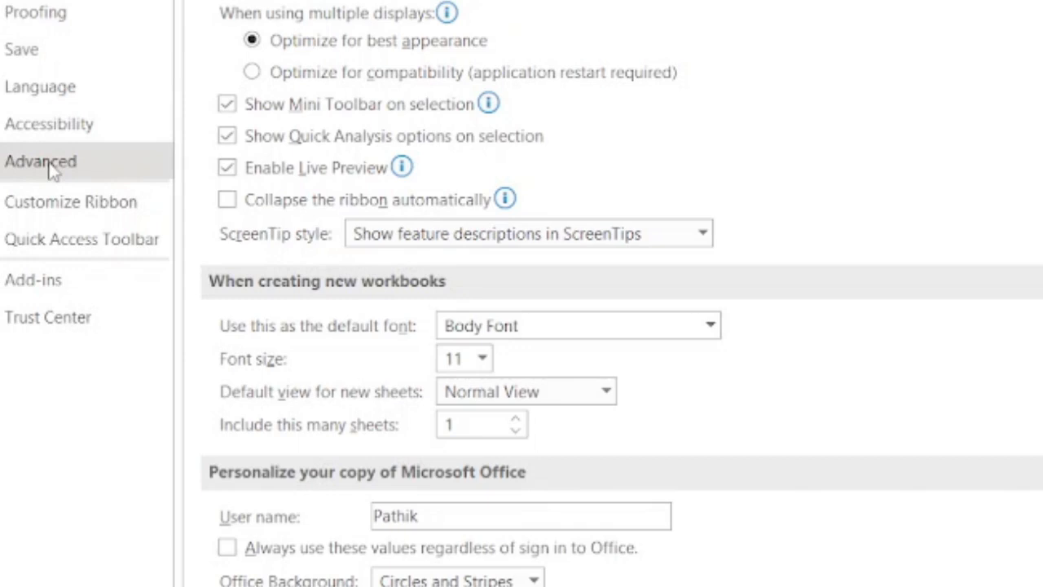
In Advanced options, turn off 'Show a zero in cells that have zero value' for this sheet.
click(53, 167)
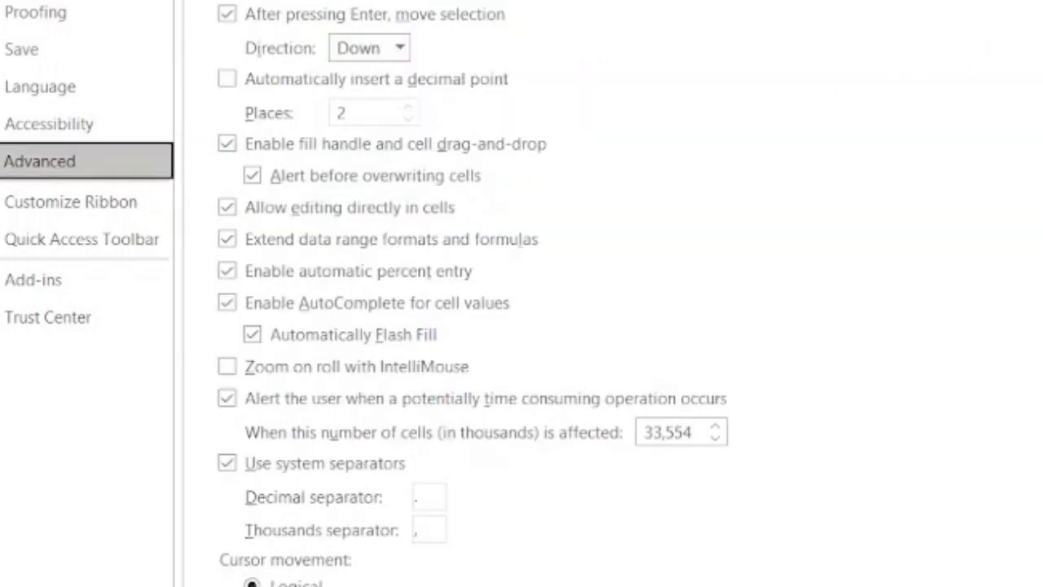
scroll(619, 293, down, 1)
scroll(619, 293, down, 3)
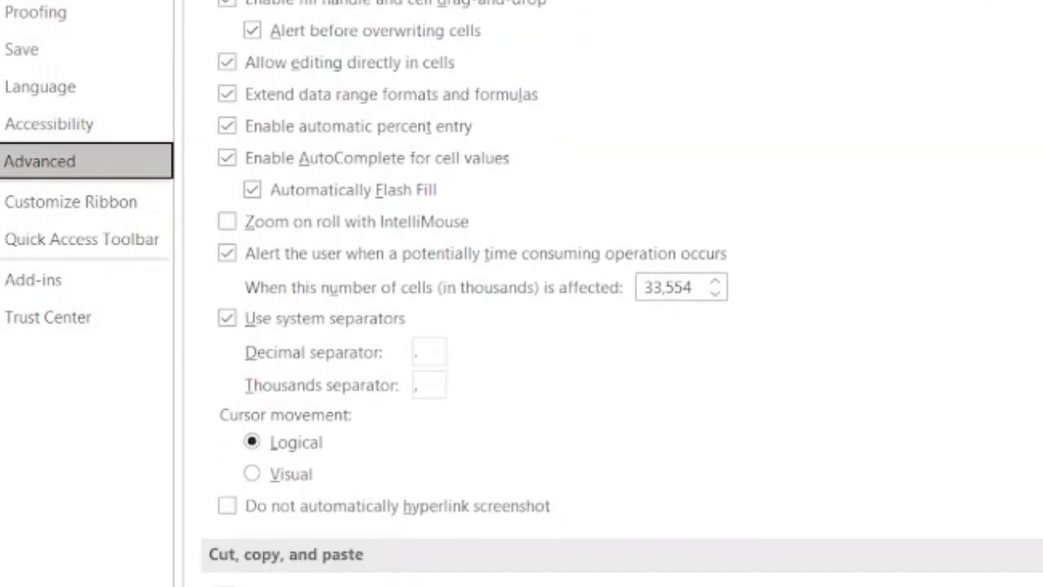
scroll(619, 293, down, 3)
scroll(620, 294, down, 3)
scroll(620, 293, down, 3)
scroll(619, 293, down, 1)
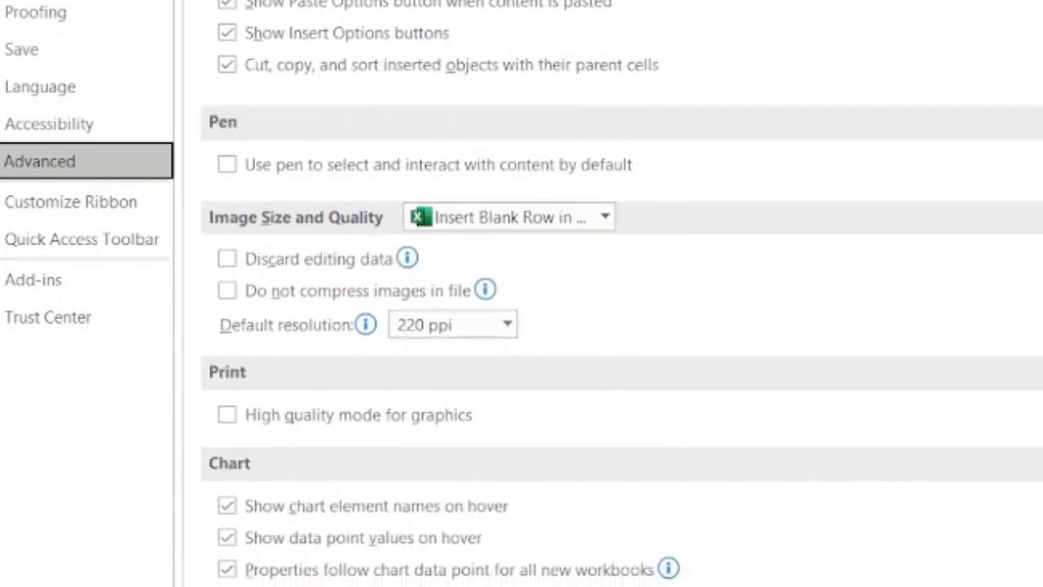
scroll(619, 293, down, 3)
scroll(619, 294, down, 3)
scroll(619, 293, down, 3)
scroll(619, 293, down, 3)
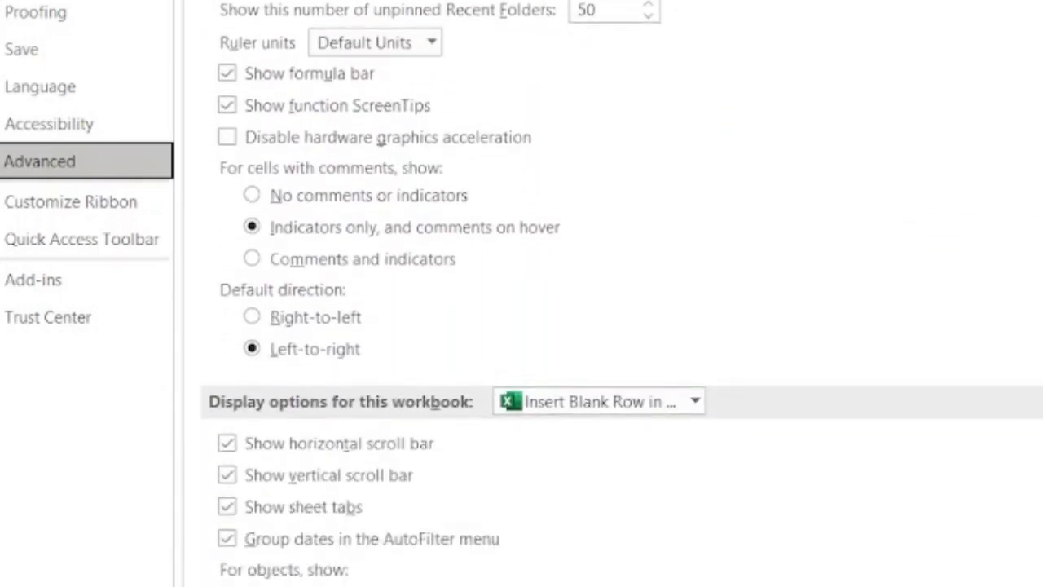
scroll(619, 293, down, 3)
scroll(620, 293, down, 3)
scroll(619, 294, down, 3)
scroll(619, 293, down, 3)
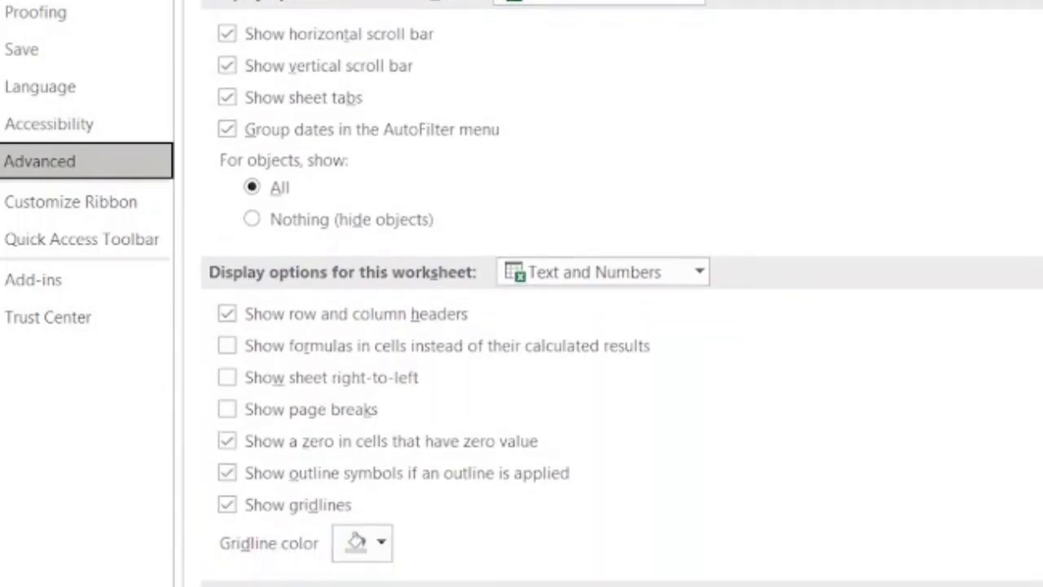
scroll(619, 294, down, 3)
scroll(619, 293, down, 3)
scroll(795, 382, down, 1)
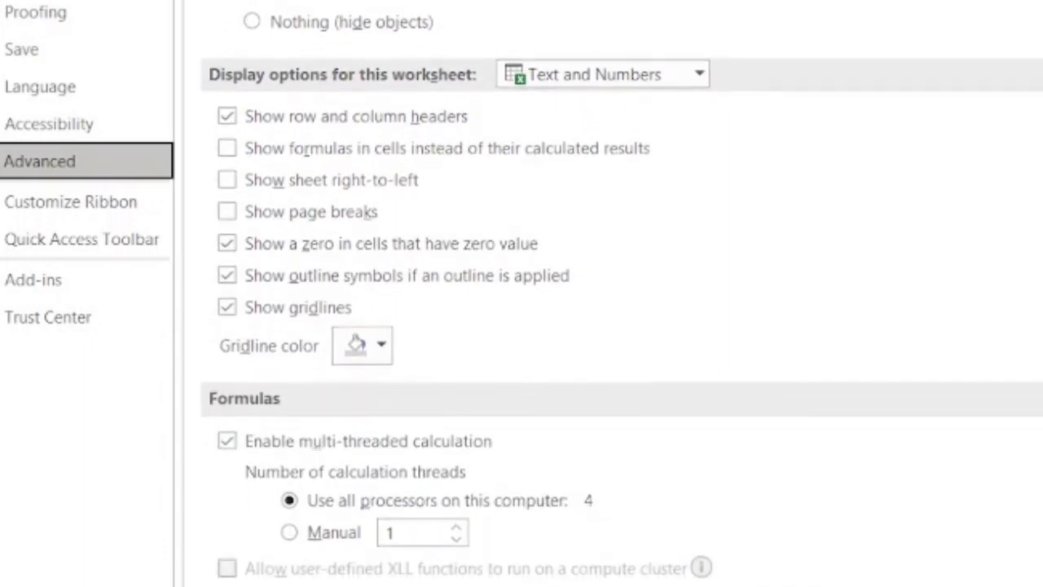
scroll(794, 381, up, 1)
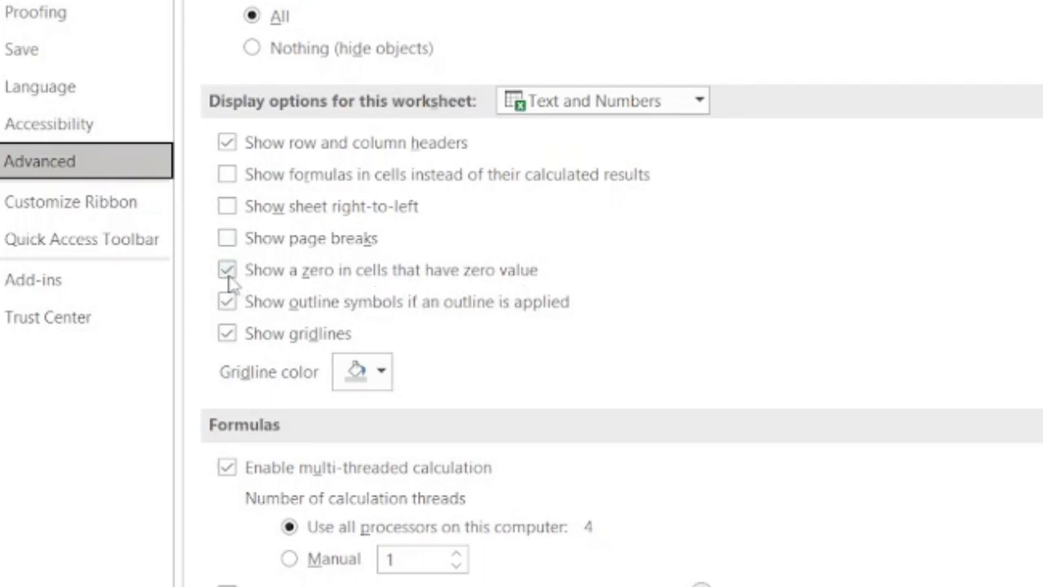
click(228, 270)
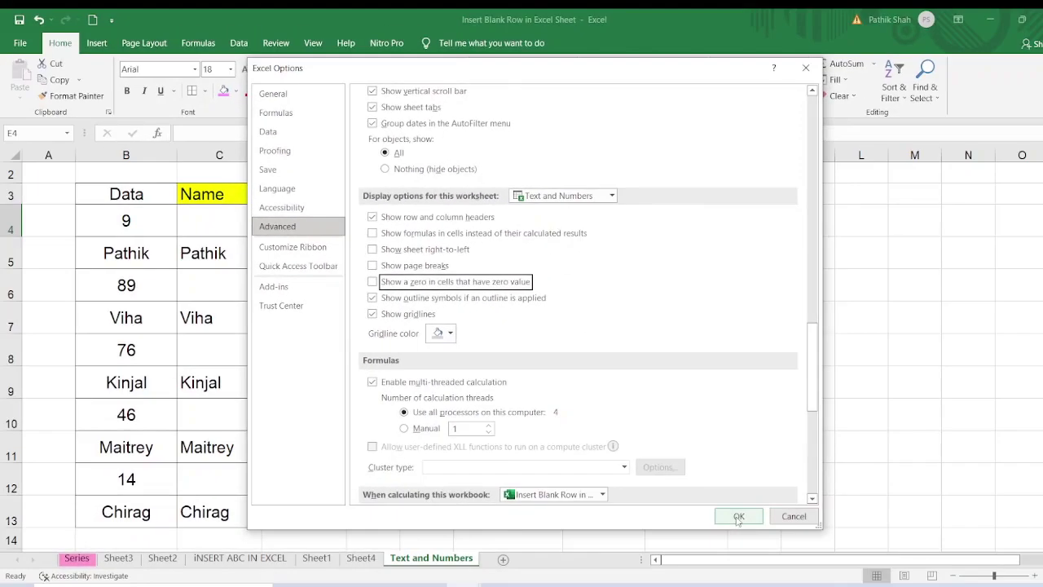
click(784, 564)
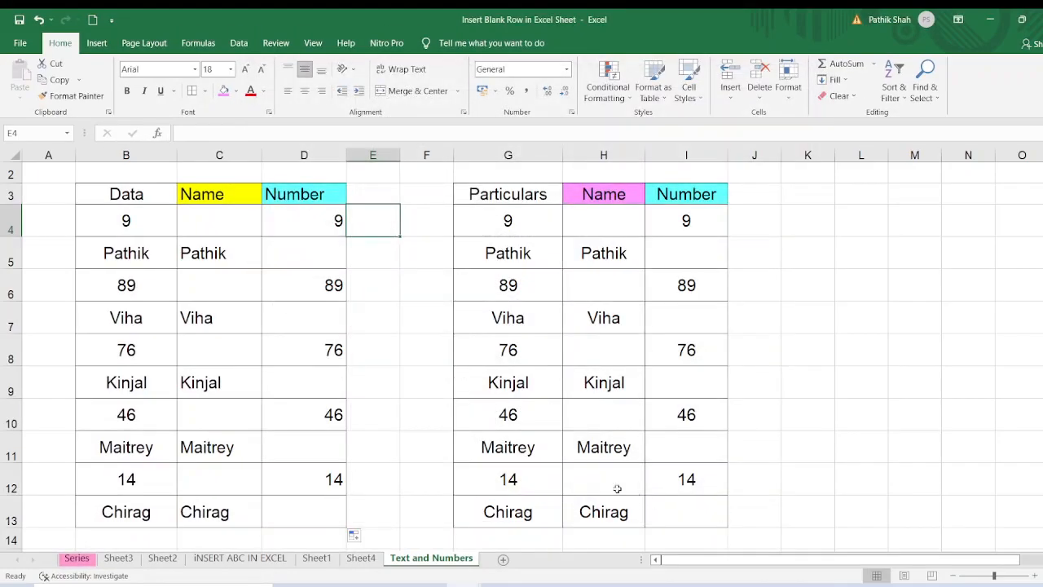
click(298, 251)
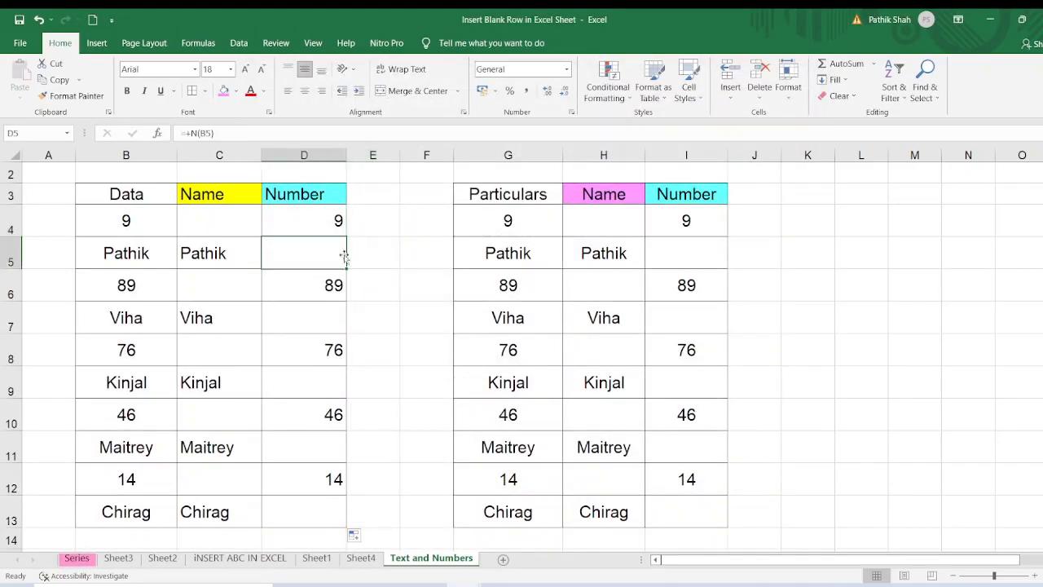